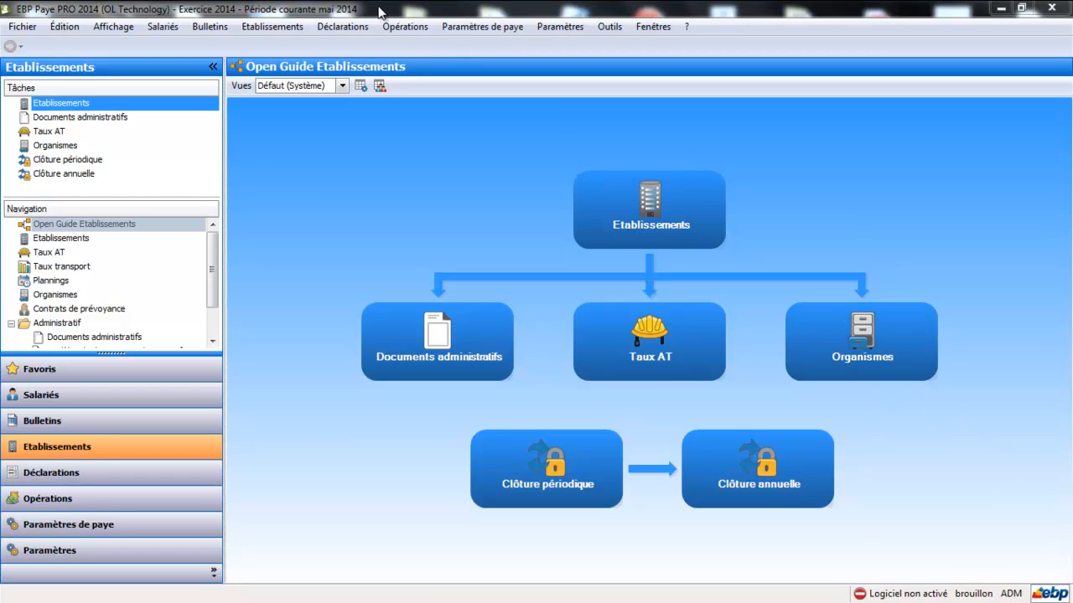
Step: Open the Planning 130 H schedule from the establishment's schedules, review its weekly hours and close it
click(289, 26)
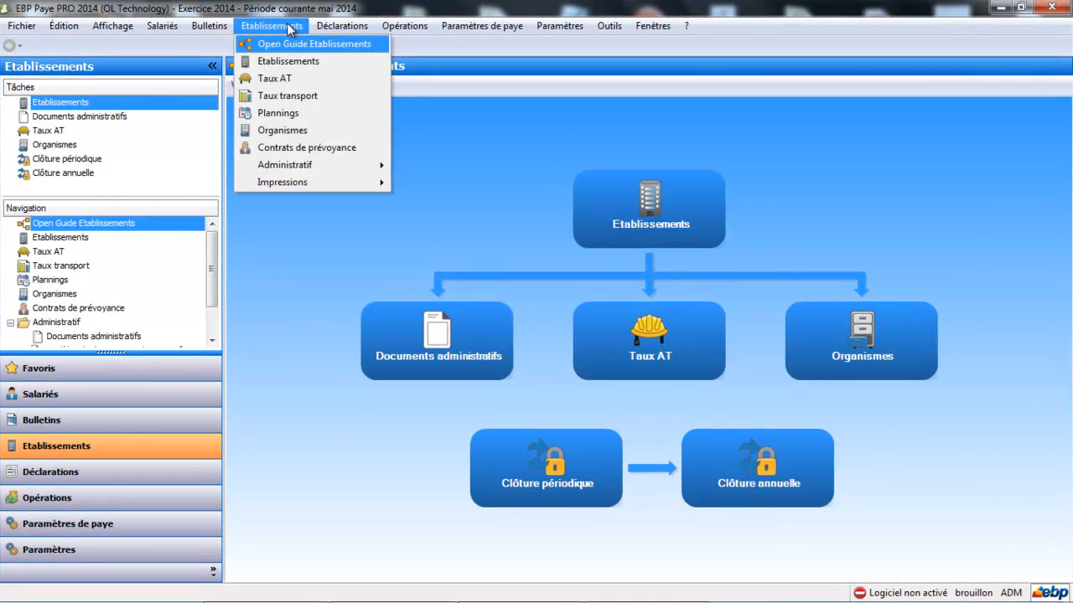
click(273, 115)
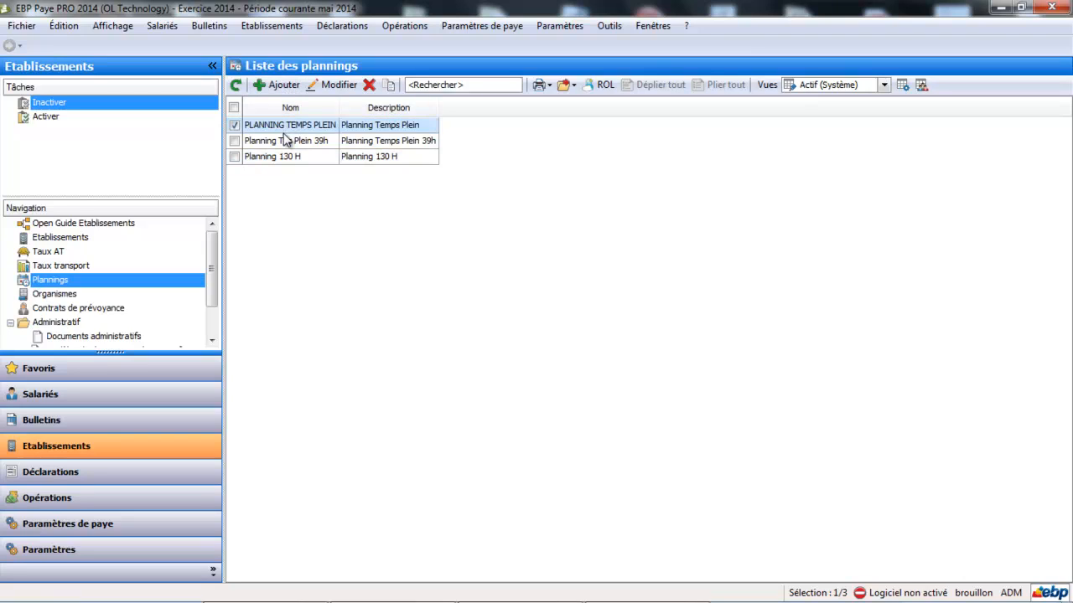
double_click(288, 159)
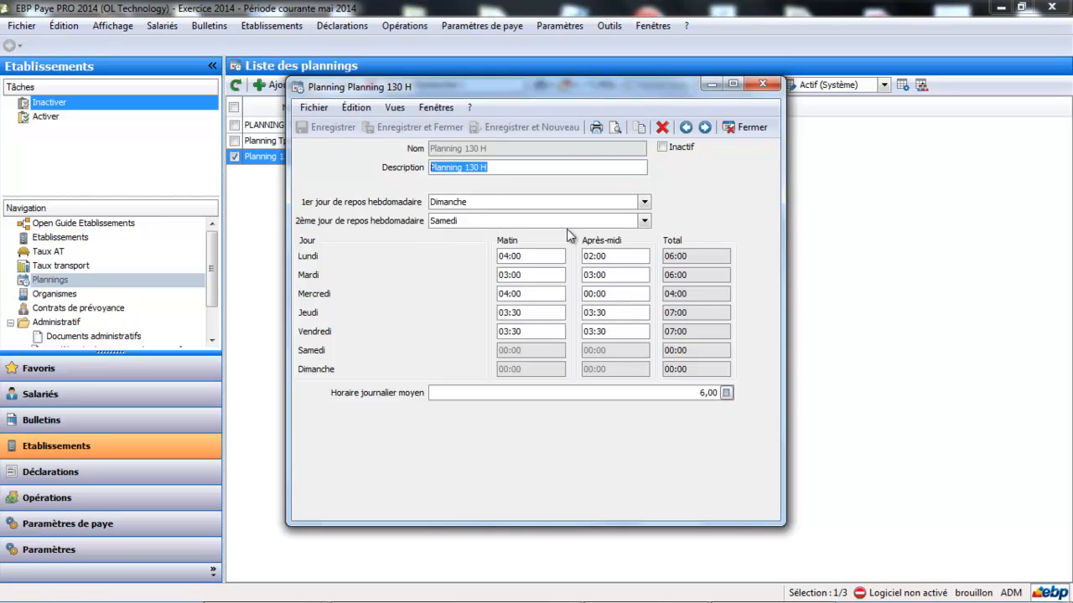
click(757, 131)
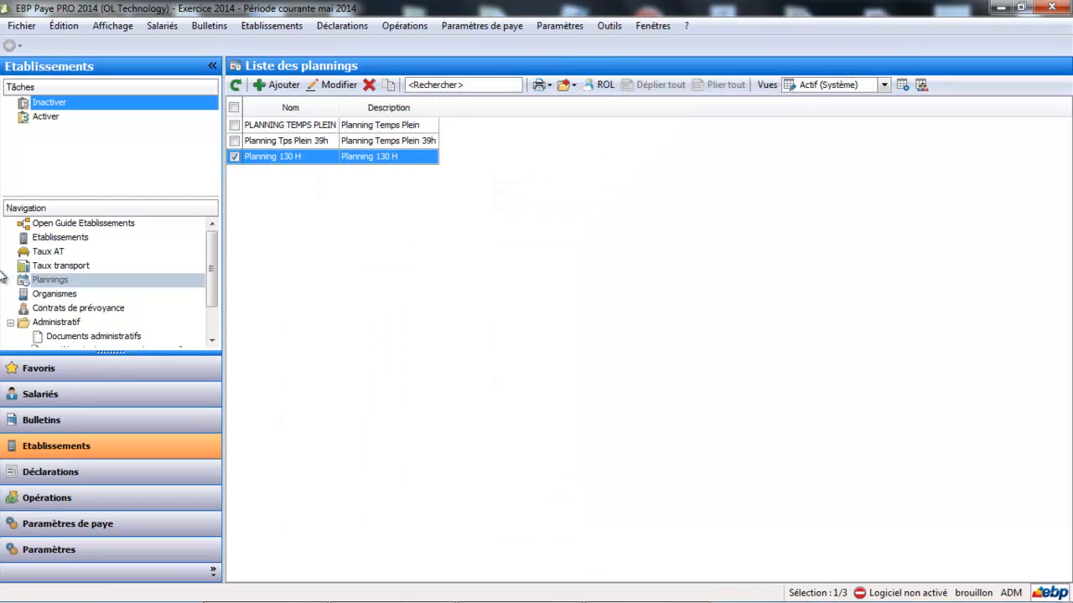
Step: Assign Planning 130 H as the schedule of the second employee in the present employees list, then save and close the record
click(52, 403)
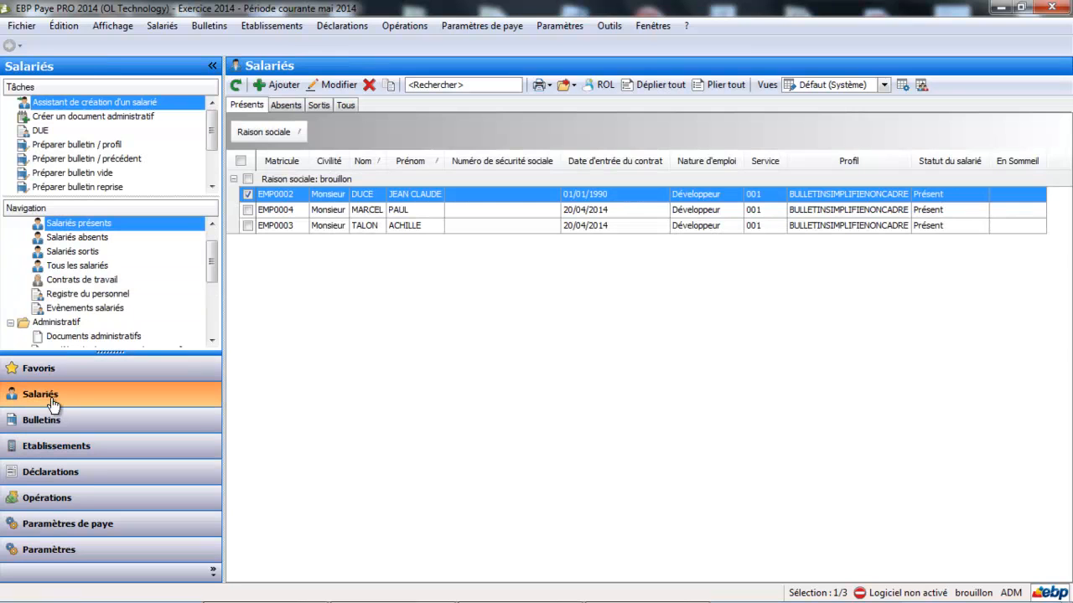
click(341, 210)
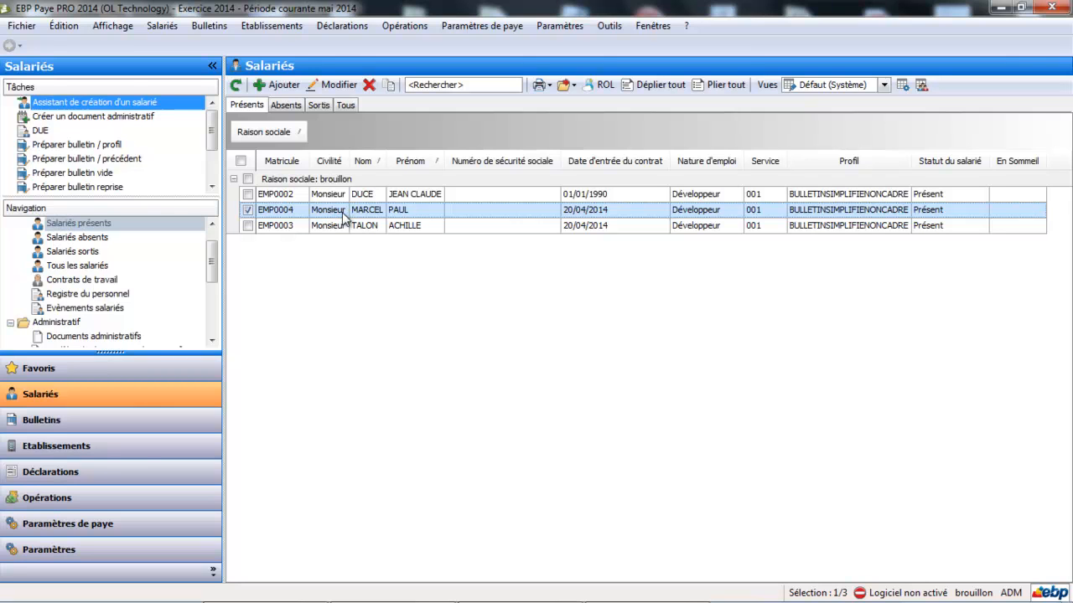
double_click(343, 214)
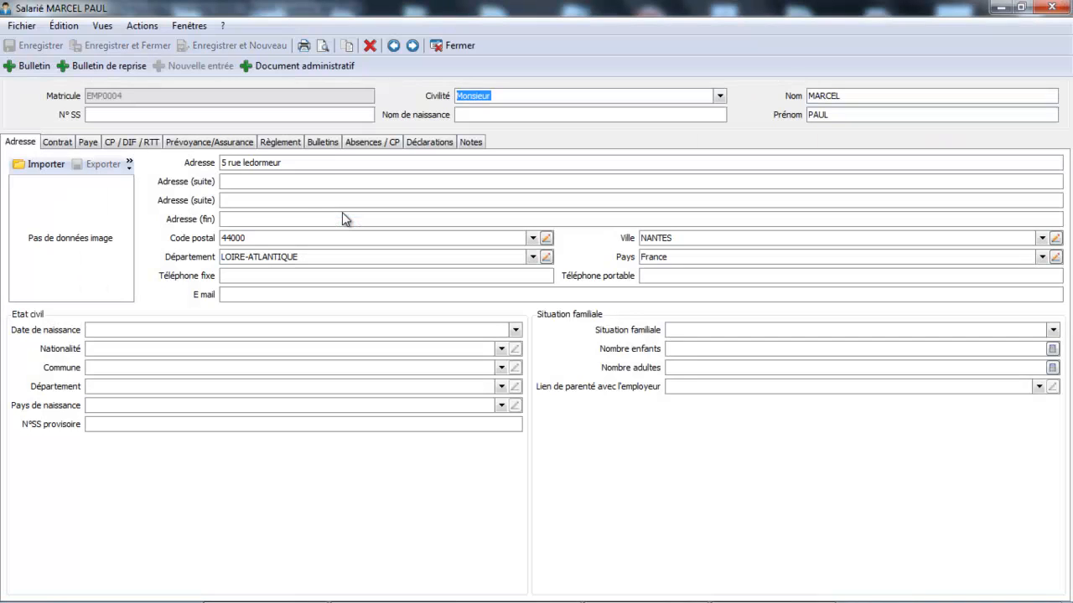
click(134, 144)
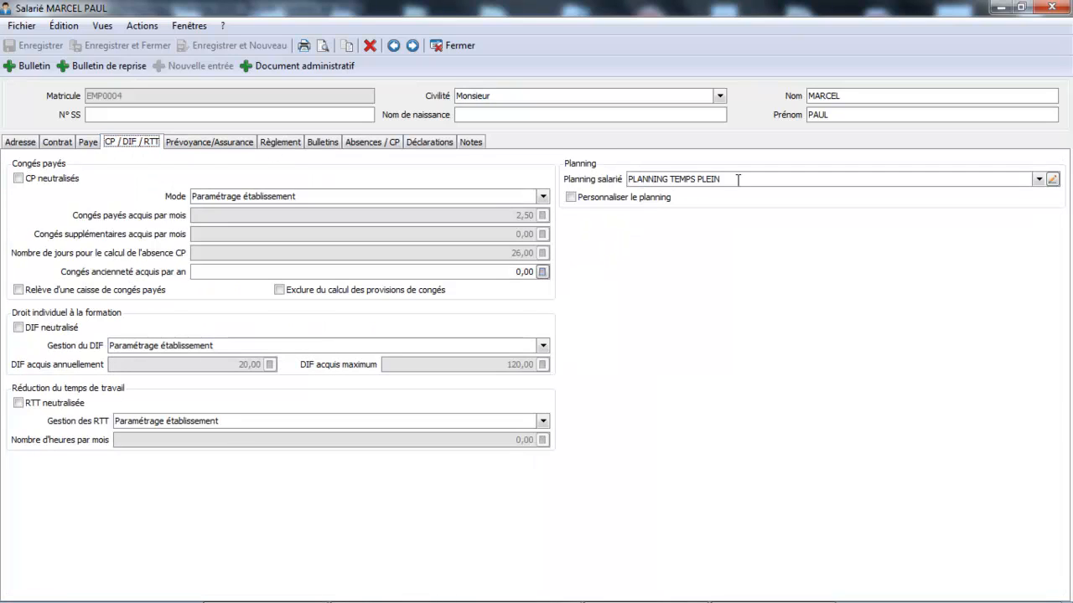
click(1038, 180)
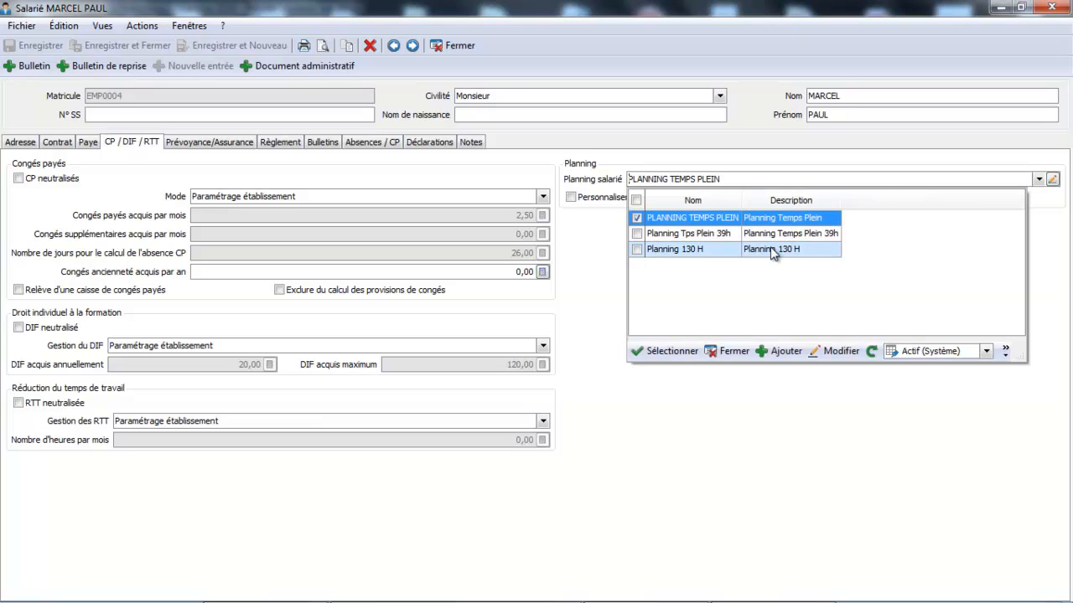
double_click(774, 249)
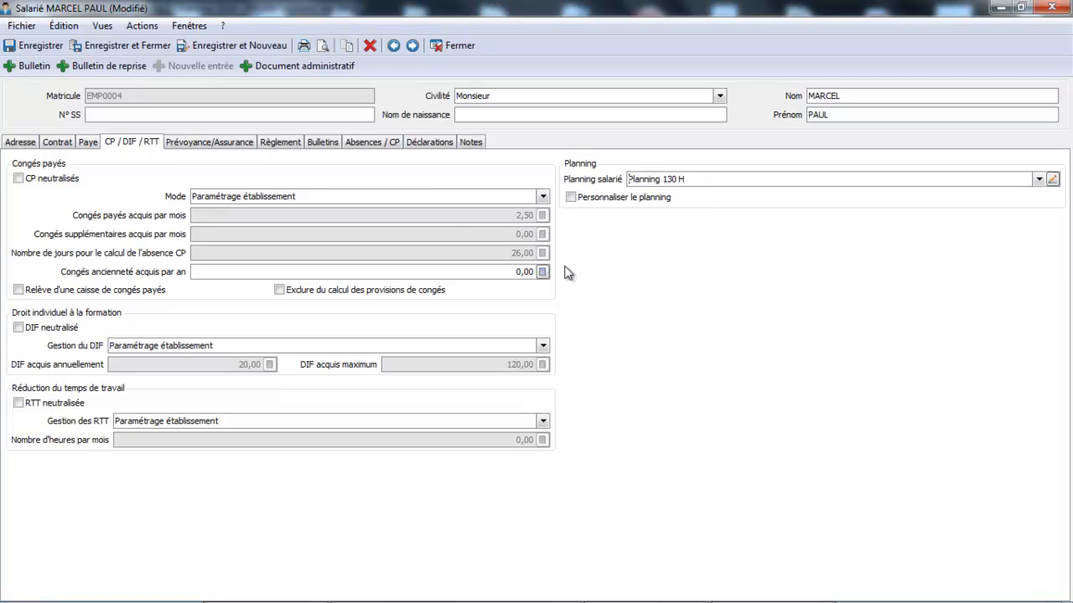
click(116, 46)
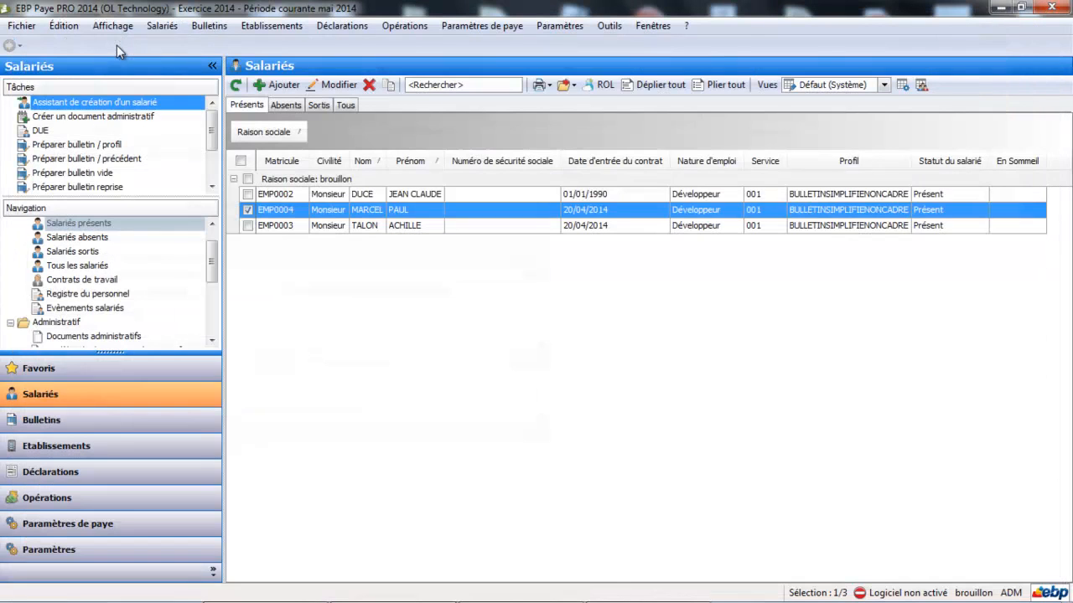
Step: Reopen the same employee's record and create a payslip from the profile
double_click(310, 207)
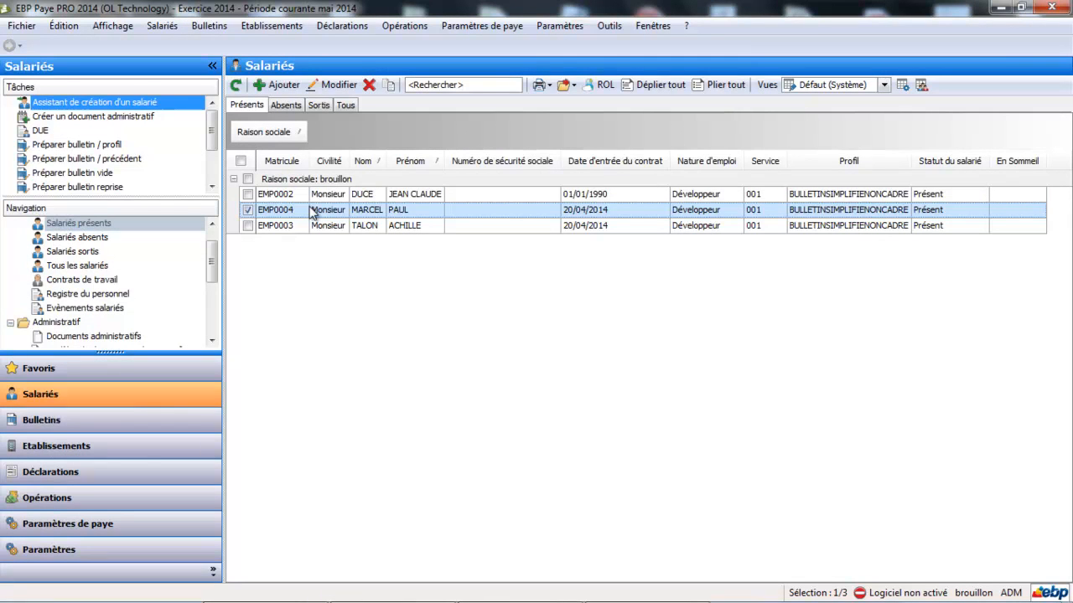
double_click(312, 211)
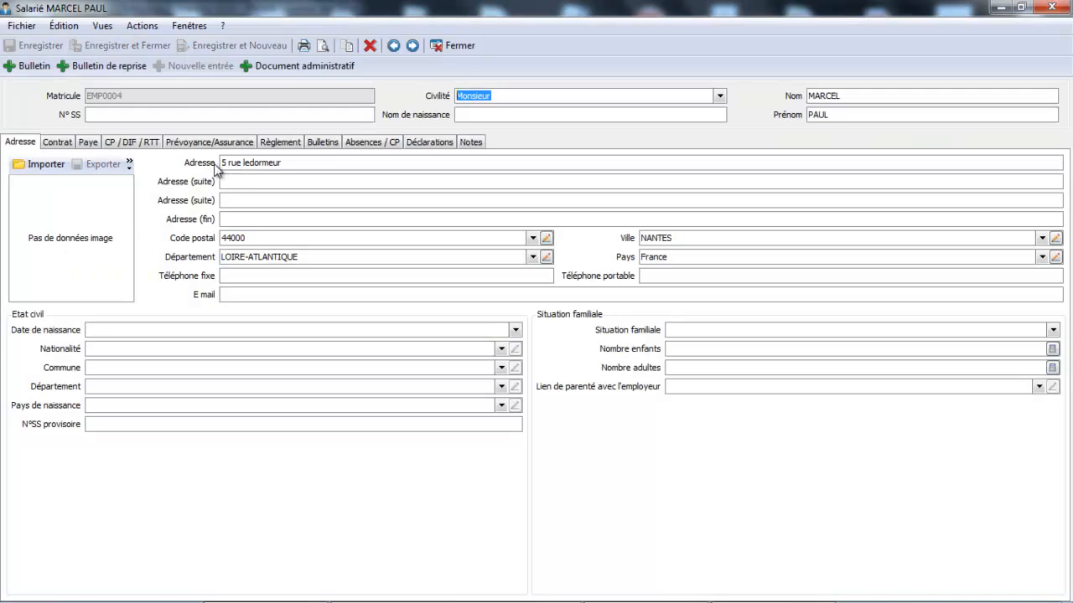
click(35, 67)
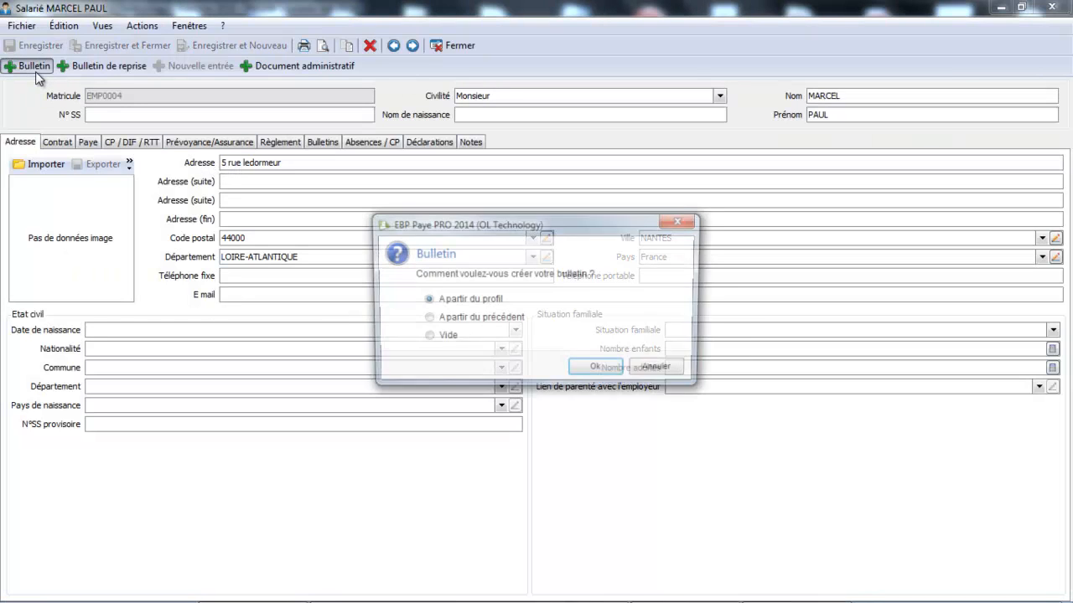
click(602, 370)
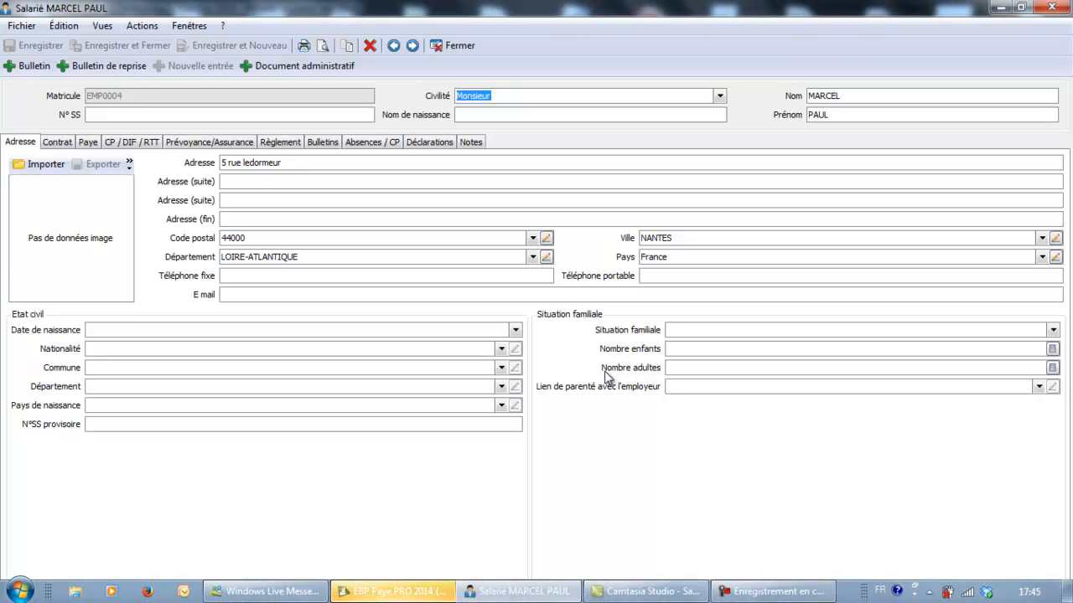
Step: Open the employee's May 2014 payslip and add an unpaid absence (Absences non rémunérées) for the morning of 05/05/2014
click(323, 142)
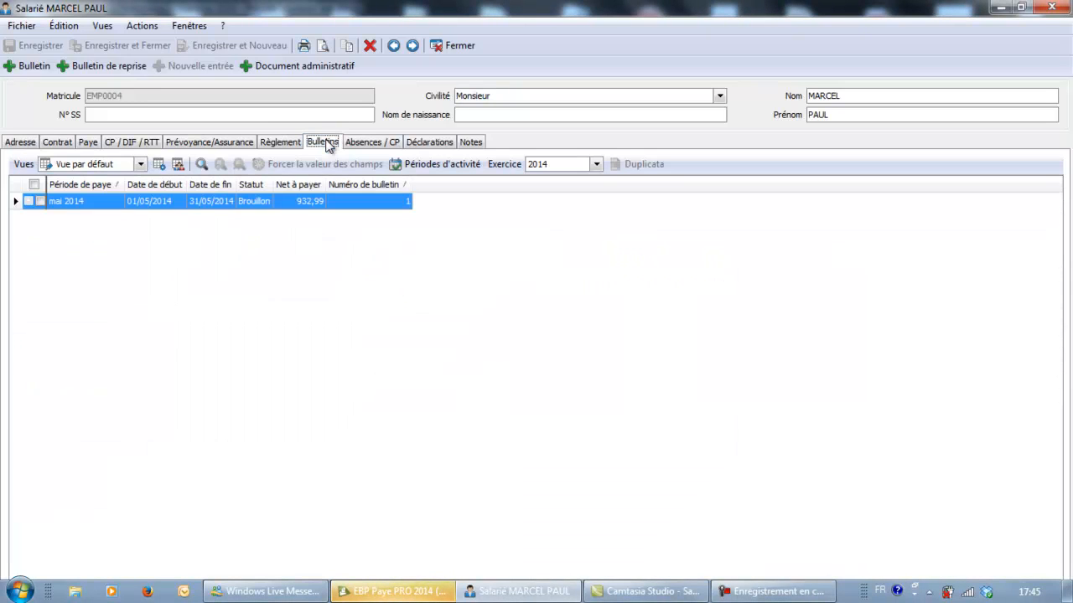
double_click(273, 201)
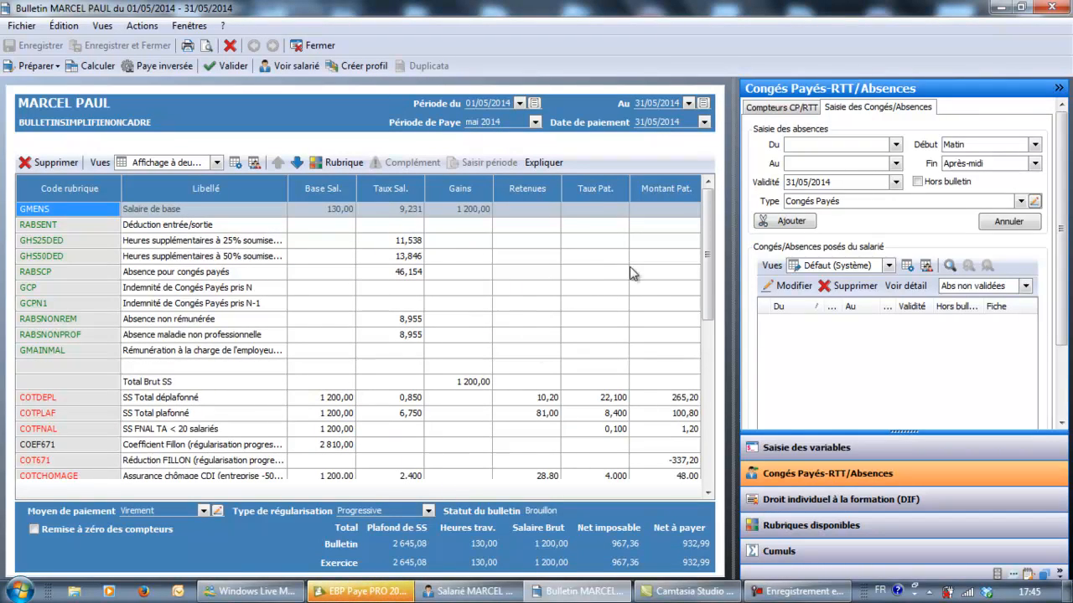
click(1021, 202)
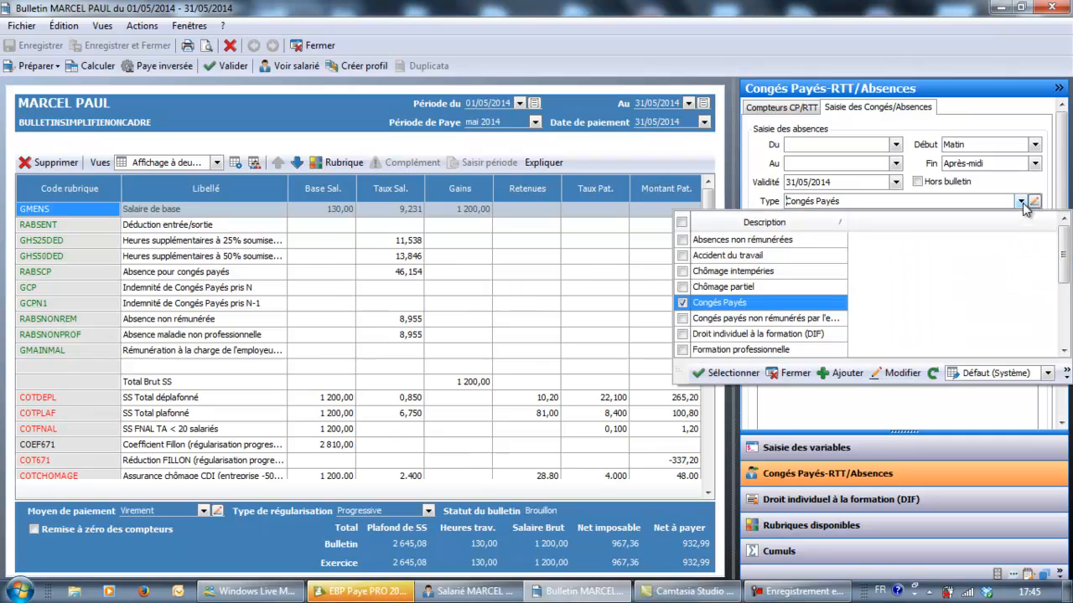
click(752, 241)
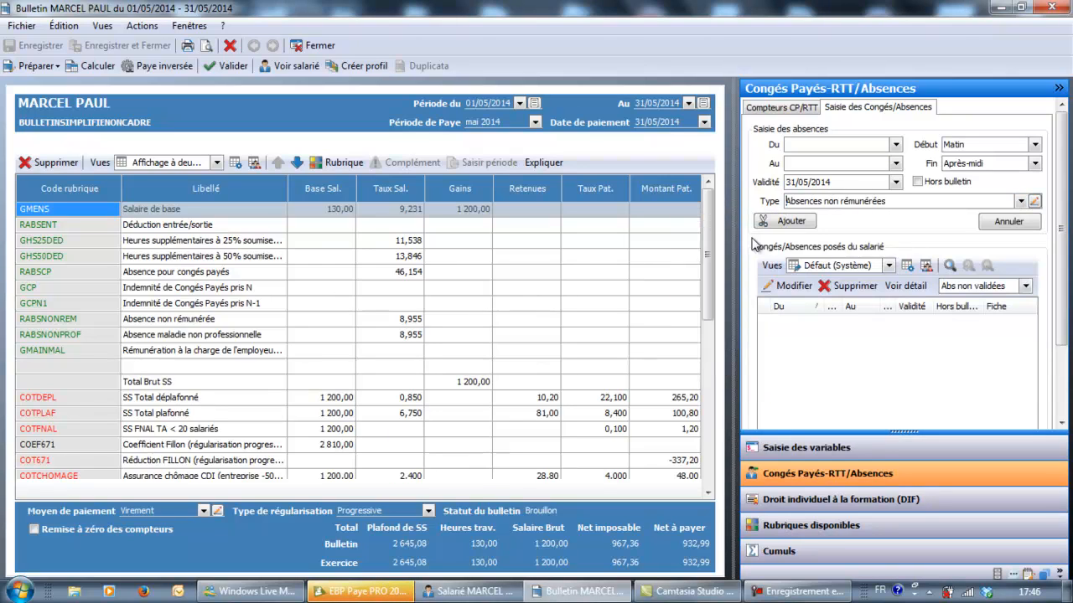
click(896, 144)
click(821, 232)
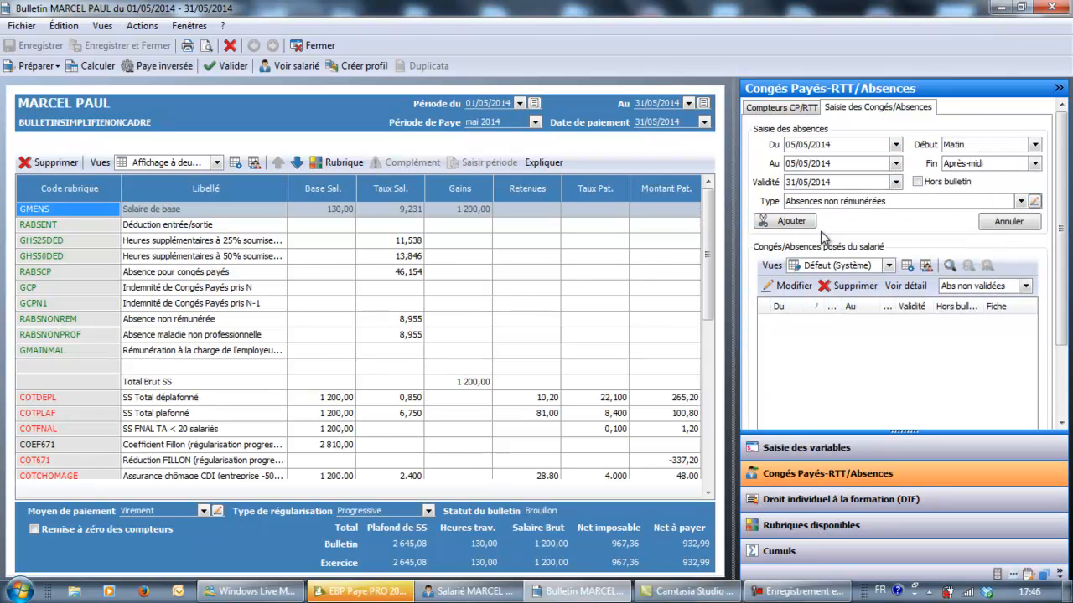
click(1035, 164)
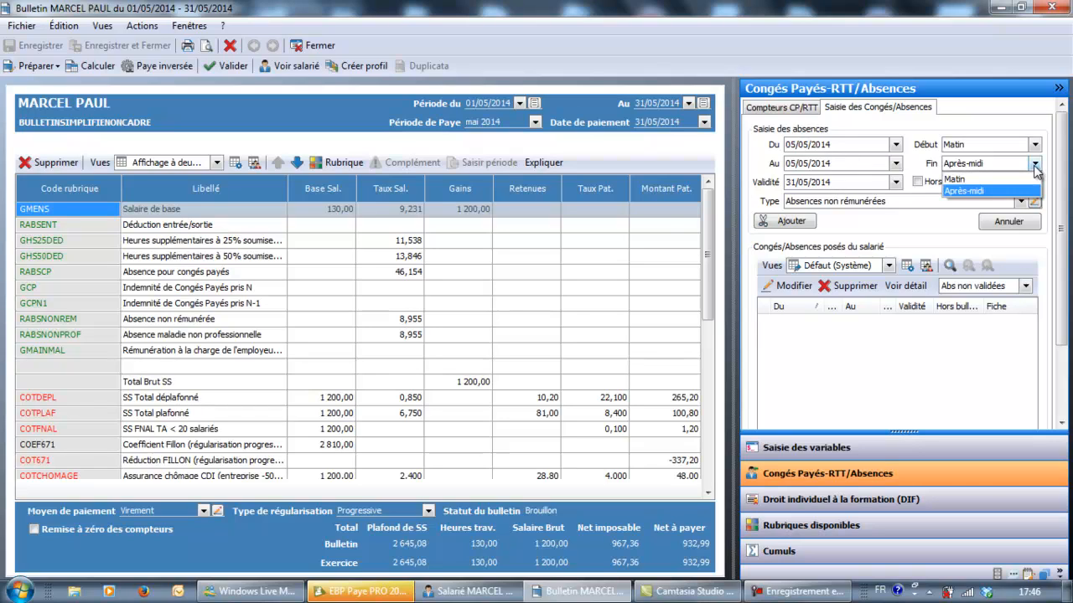
click(985, 175)
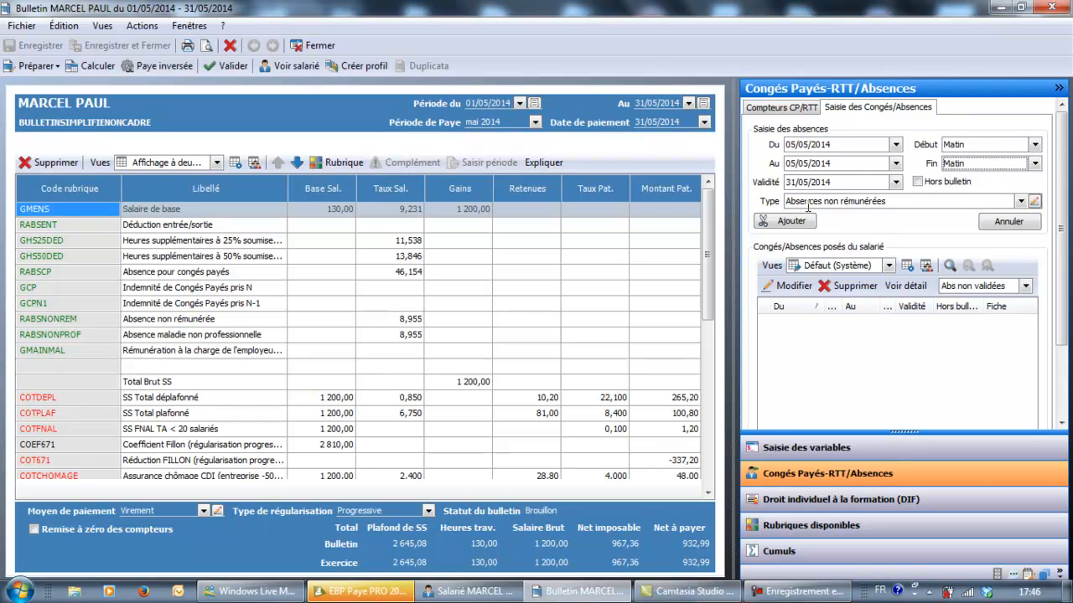
click(794, 225)
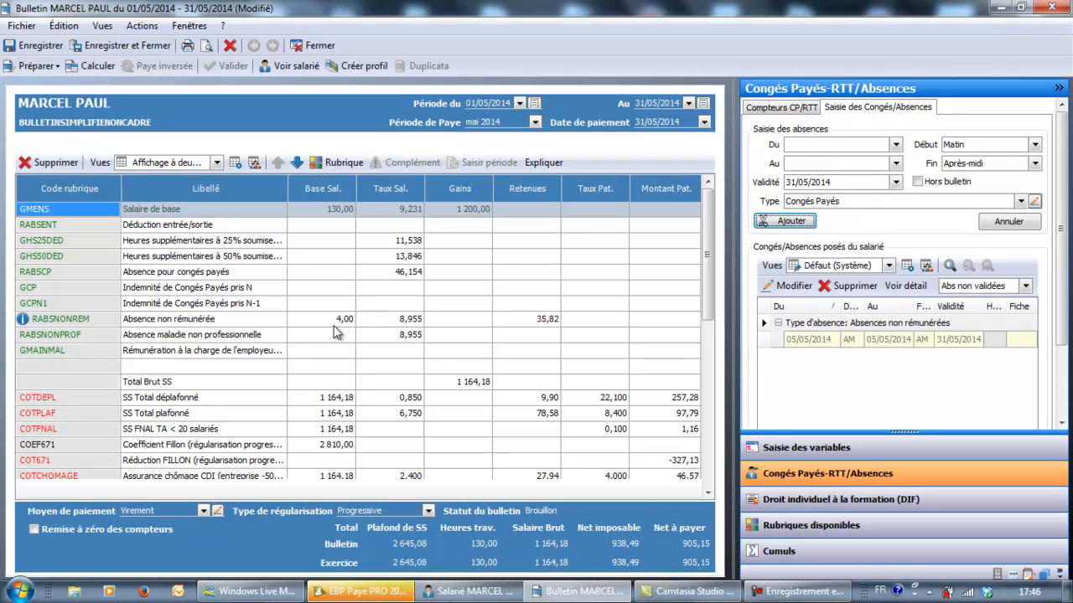
mouse_move(332, 325)
Step: From the payslip, customise the employee's schedule with Monday at 02:00 morning and 04:00 afternoon, then save and close the record
click(294, 67)
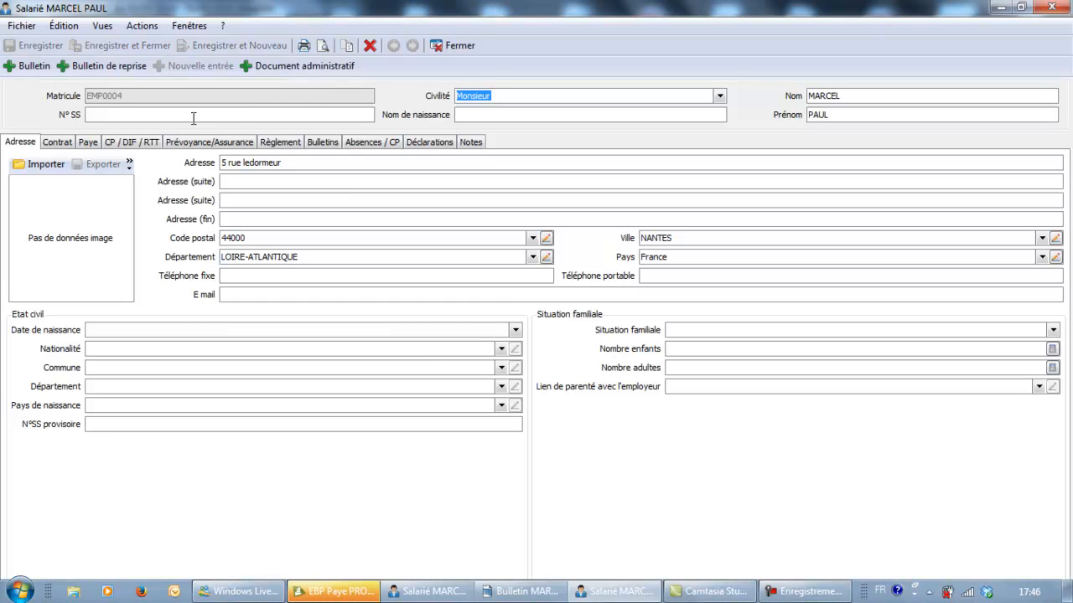
click(130, 144)
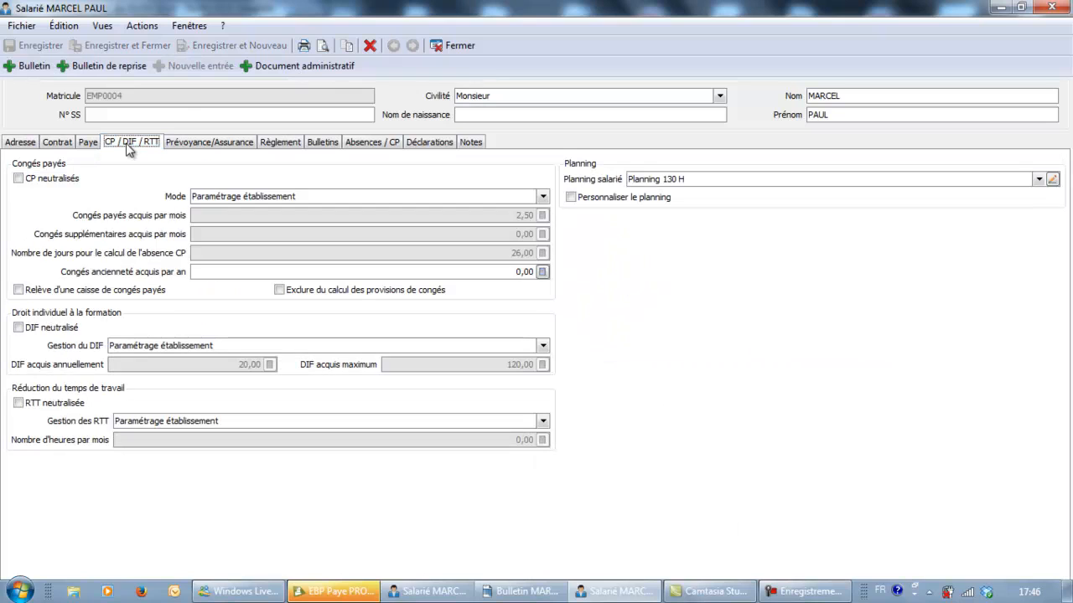
click(570, 197)
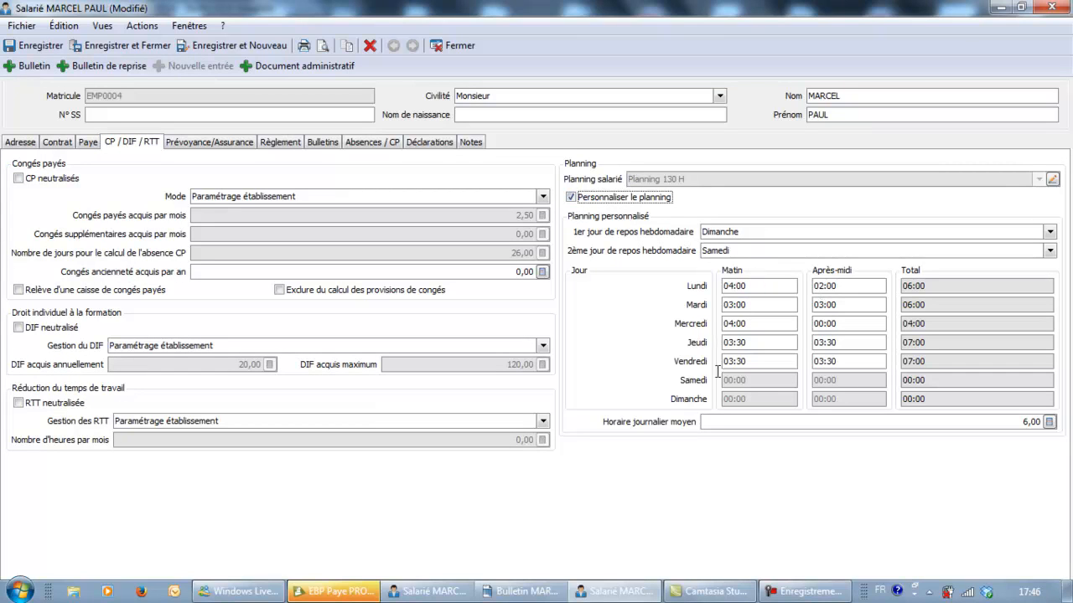
click(752, 284)
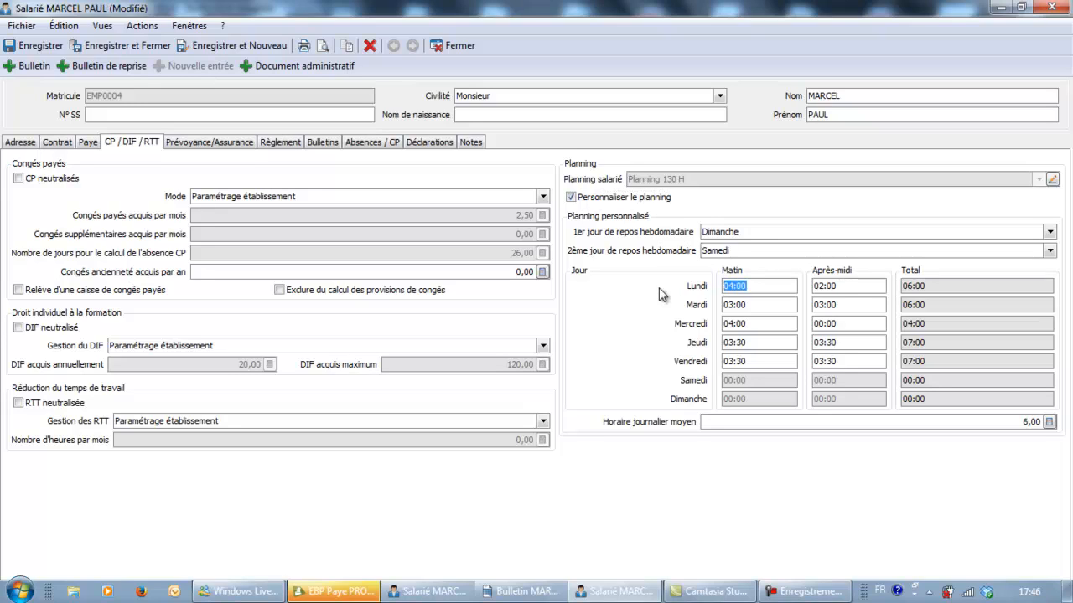
text(02)
key(Tab)
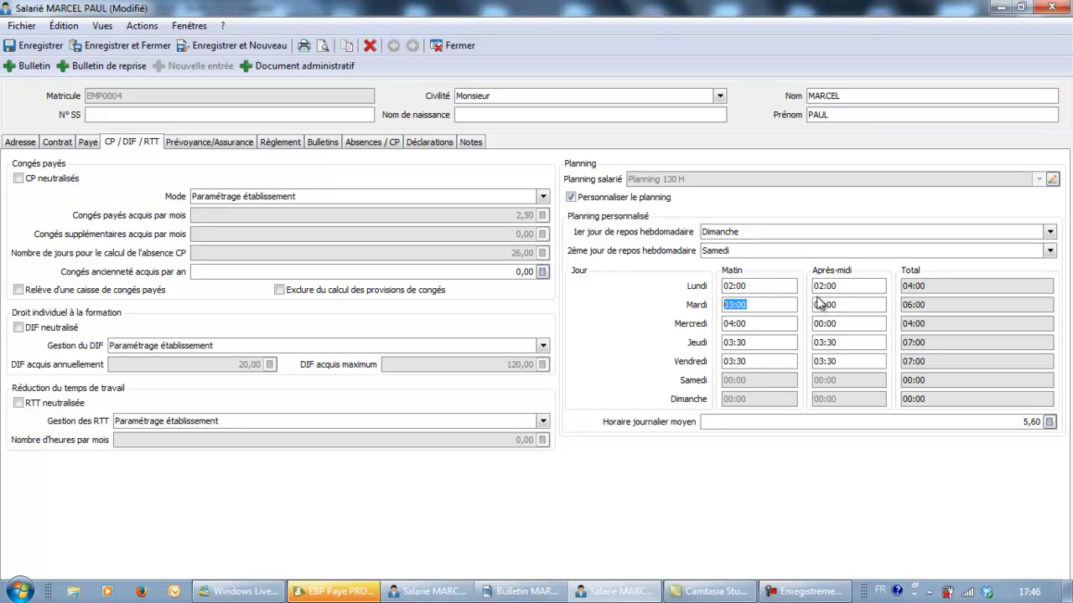
click(837, 287)
text(4)
key(Tab)
click(35, 48)
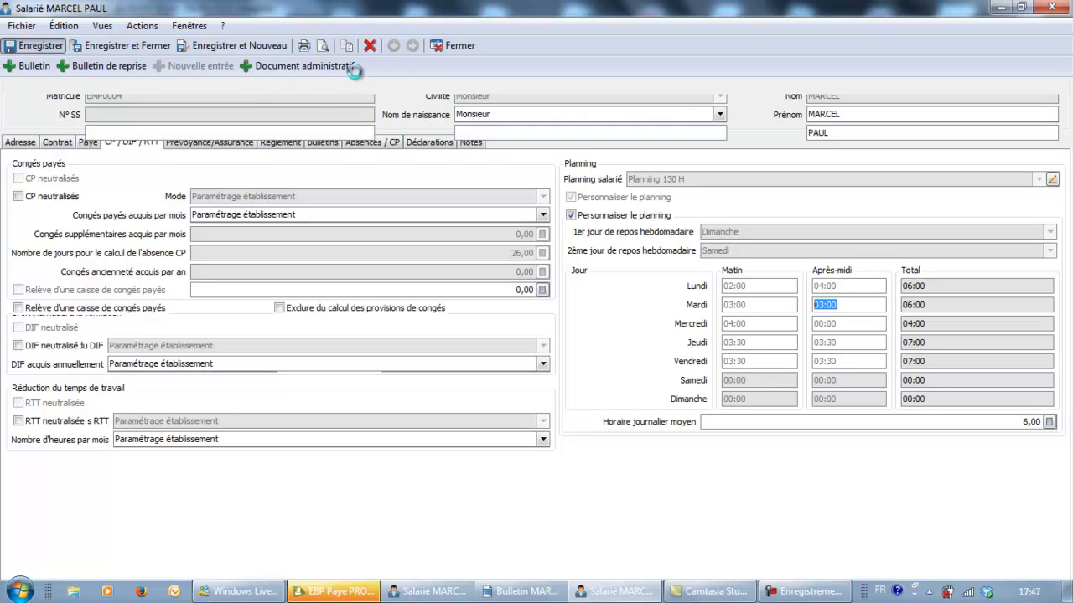
click(461, 49)
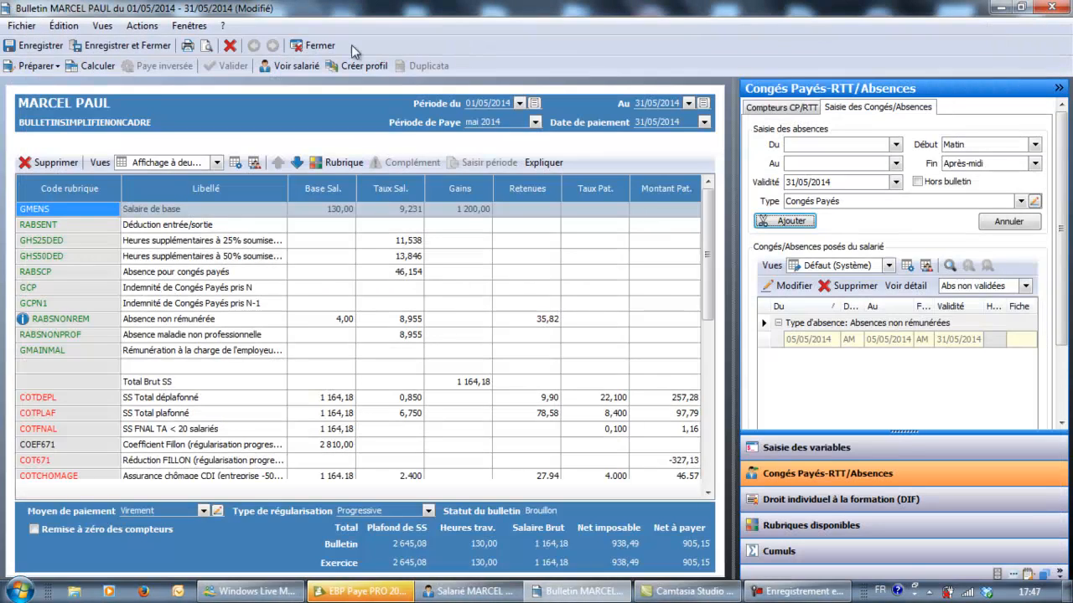
Step: Recalculate the May 2014 payslip and check the hours on the unpaid absence line
click(87, 69)
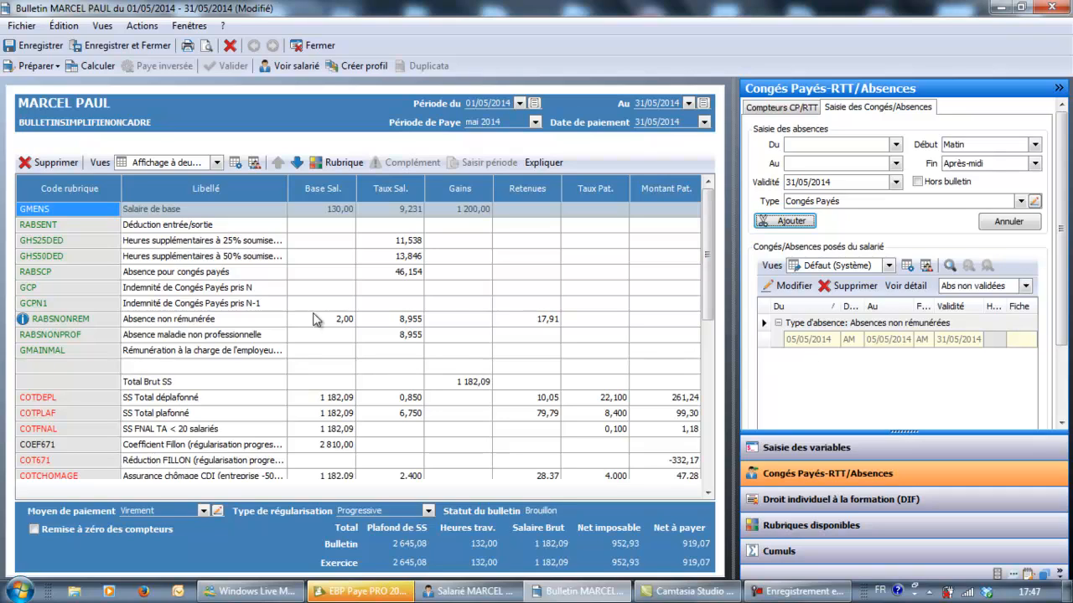
mouse_move(343, 327)
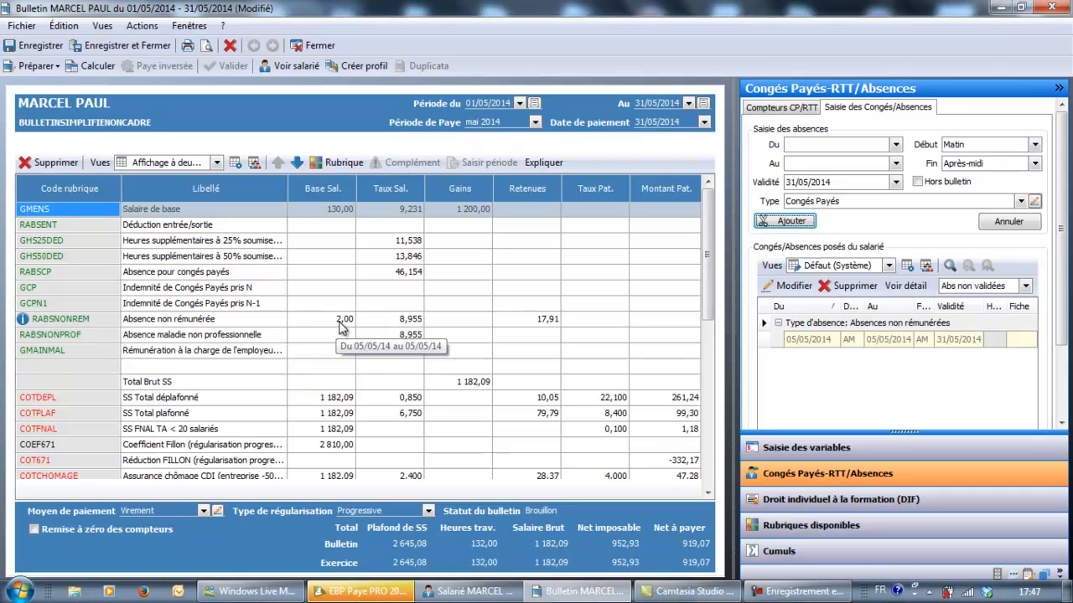